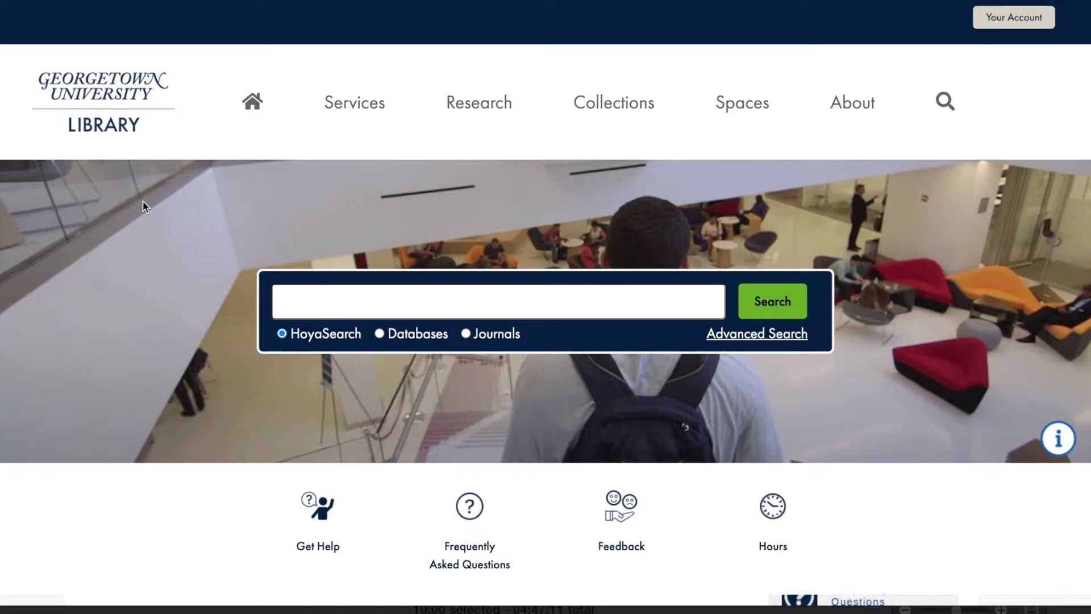
Open the 'Citation Assistance: RefWorks; APA, Chicago, & MLA' guide and follow its RefWorks link.
scroll(144, 202, "down", 4)
scroll(142, 200, "down", 9)
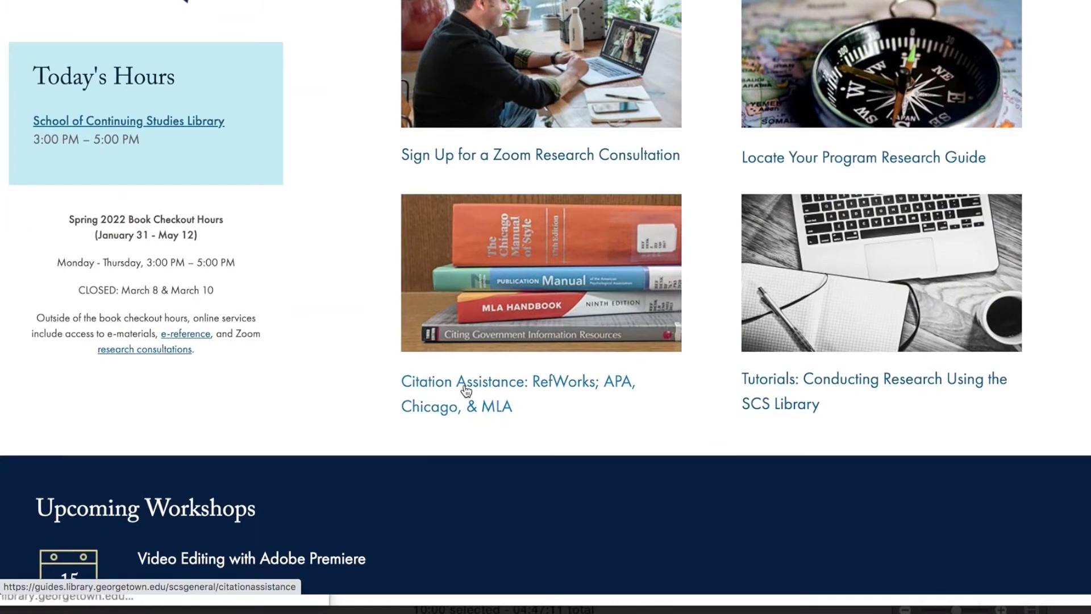
left_click(466, 390)
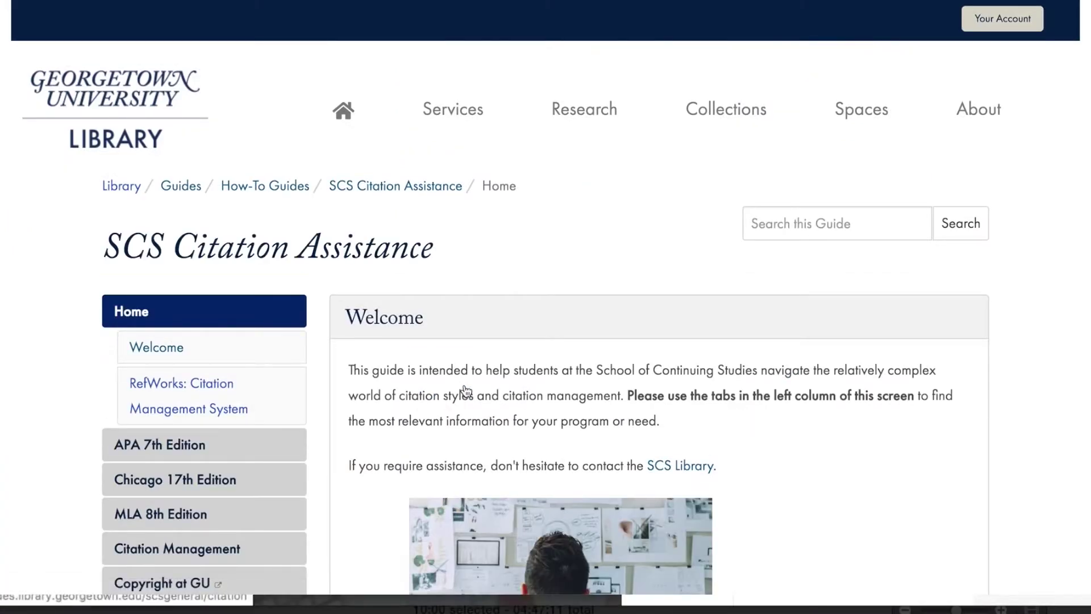
scroll(466, 390, "down", 10)
scroll(466, 390, "down", 2)
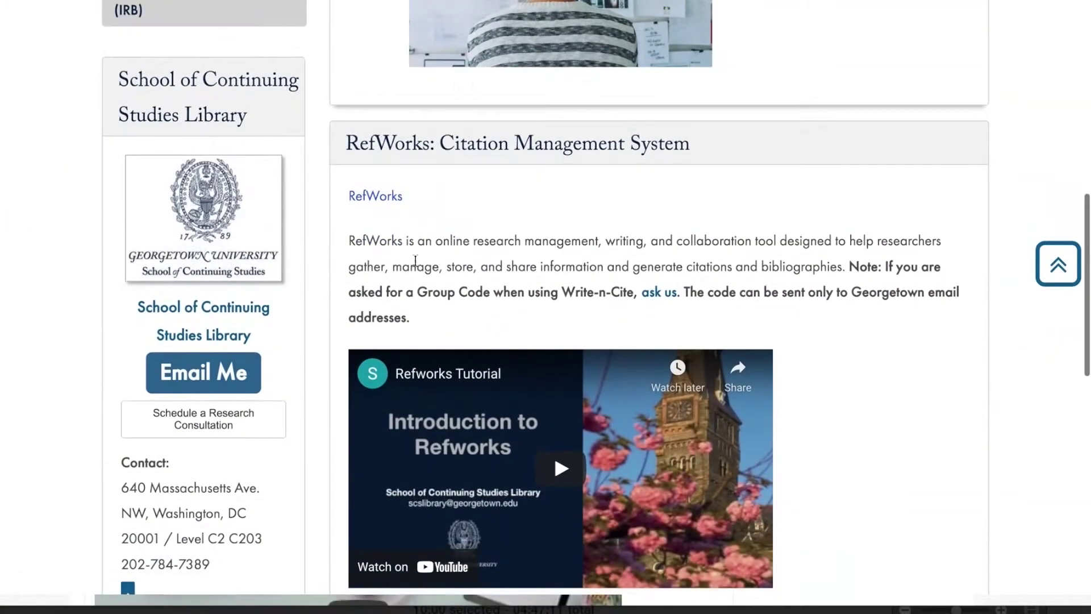
left_click(390, 196)
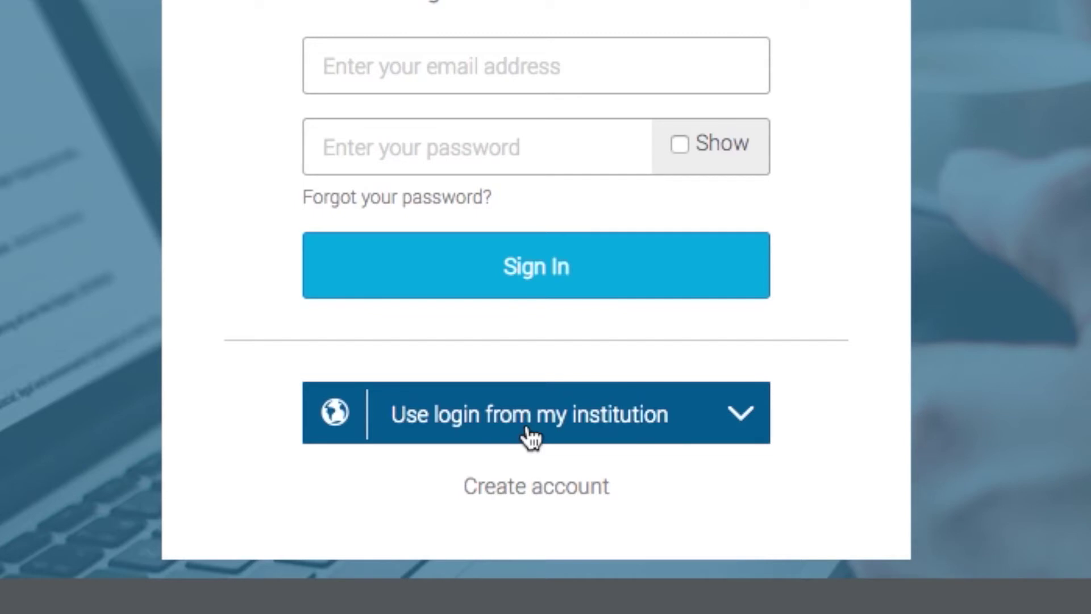
Begin creating a RefWorks account by entering your institutional e-mail address.
left_click(560, 500)
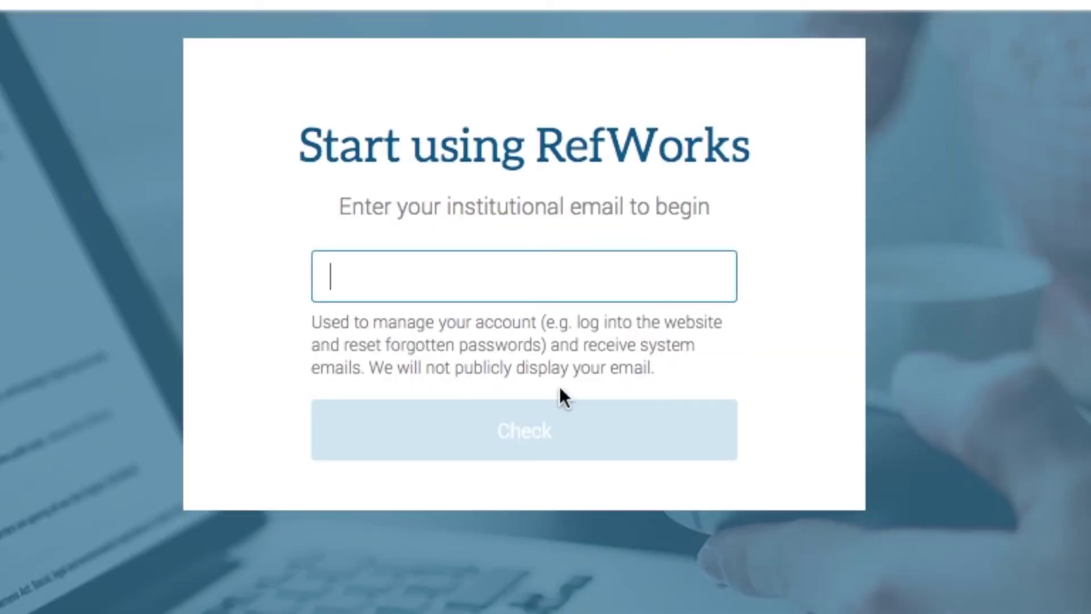
type("netid@georgetown.edu")
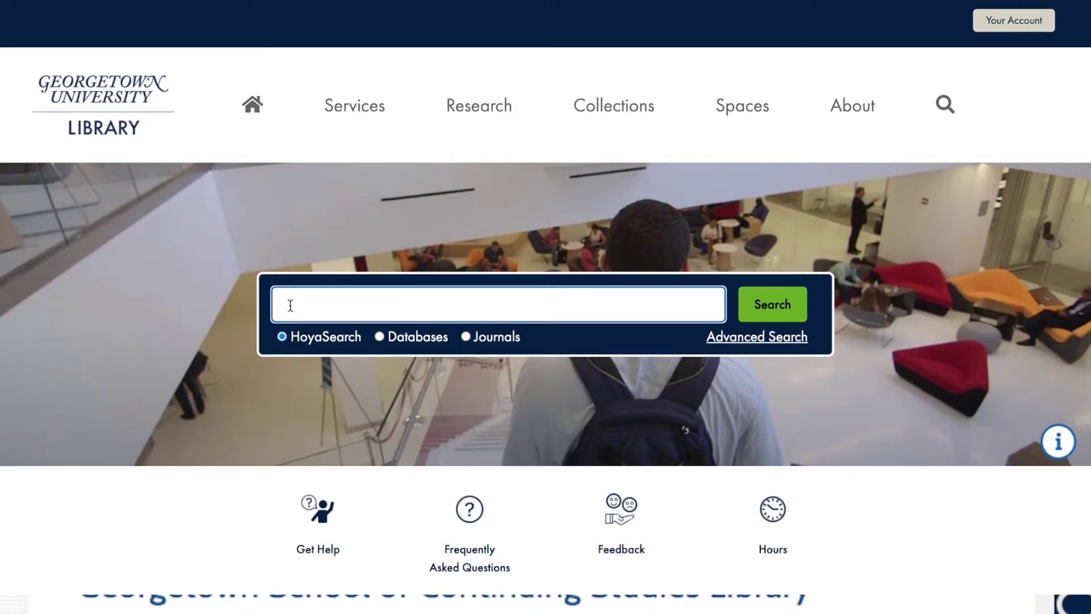
Run a HoyaSearch query for 'experiential marketing'.
type("experient")
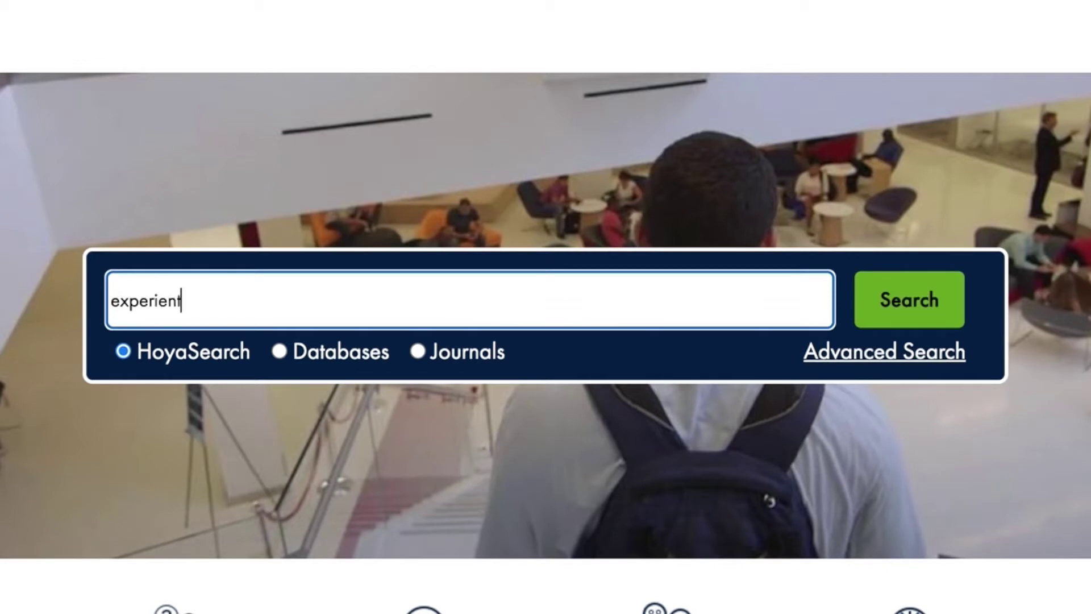
type("ial marketin")
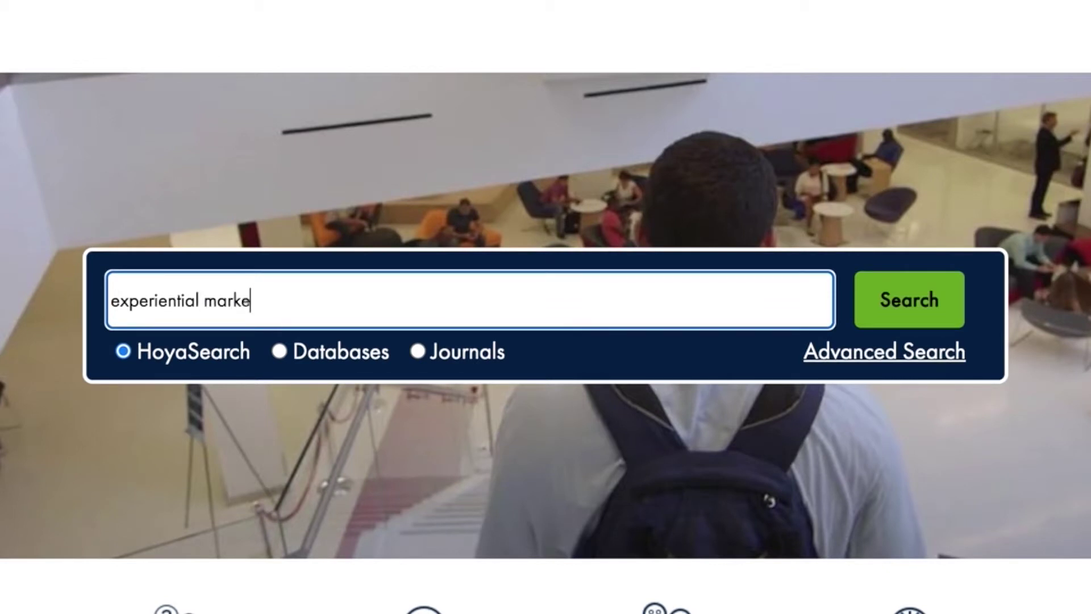
type("g")
key("Return")
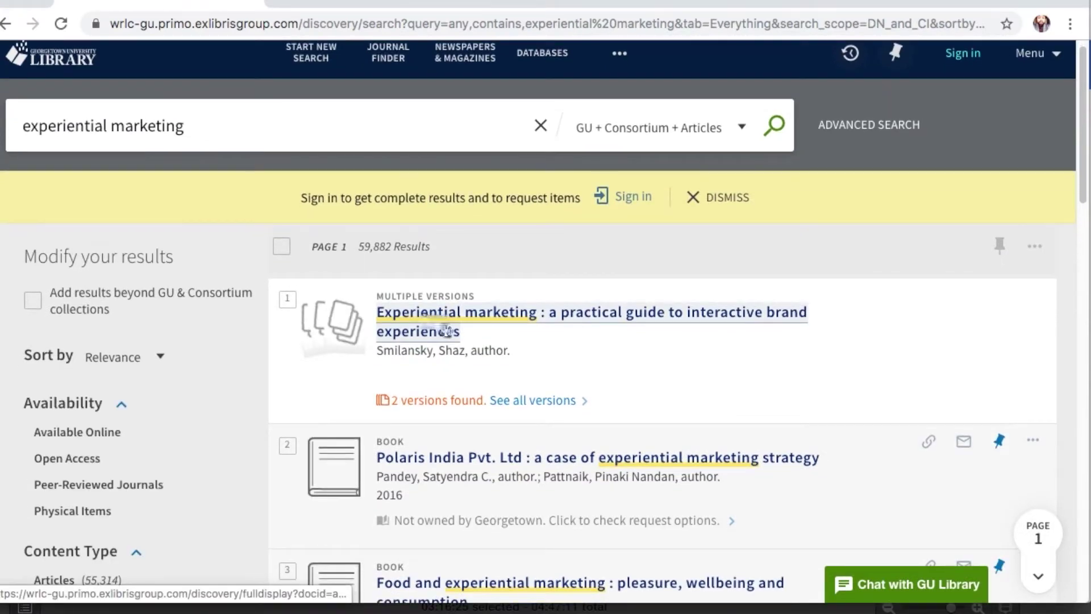
Open the 2017 Smilansky book 'Experiential marketing' and export it to RefWorks.
left_click(1032, 445)
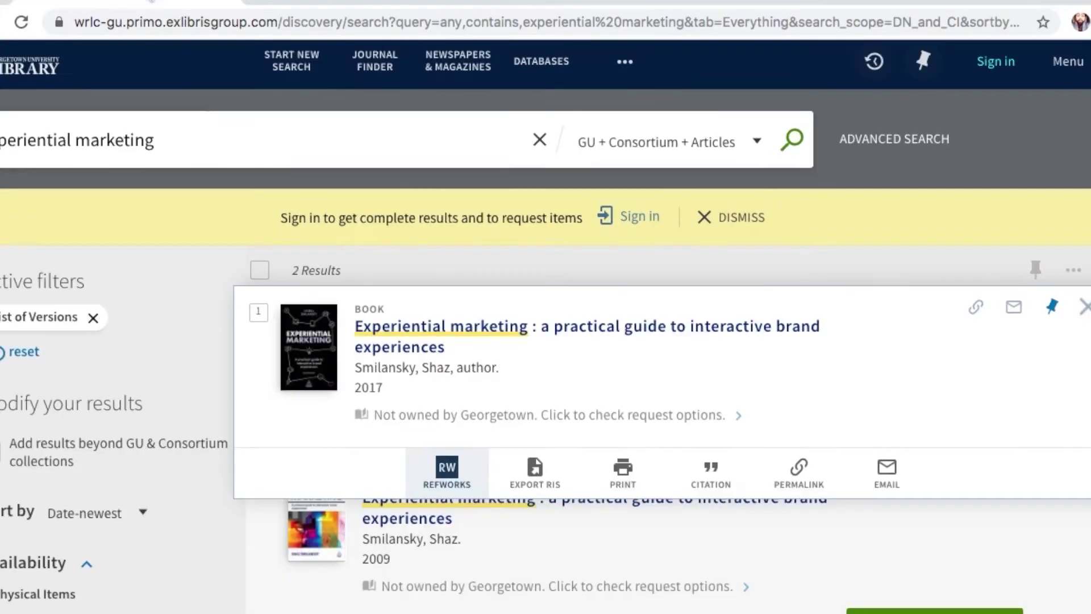
scroll(411, 336, "down", 1)
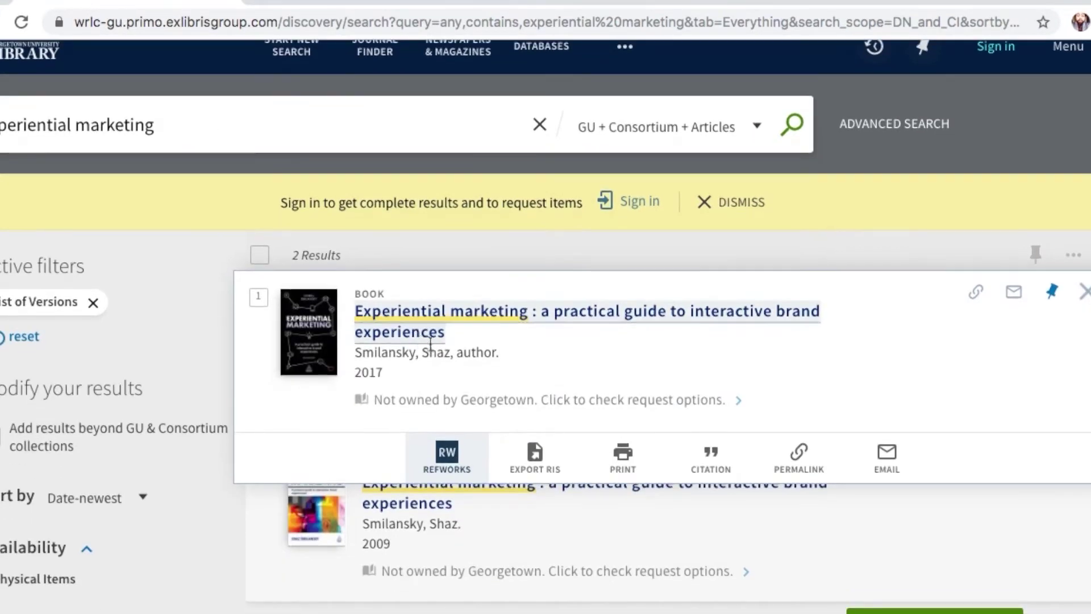
left_click(502, 323)
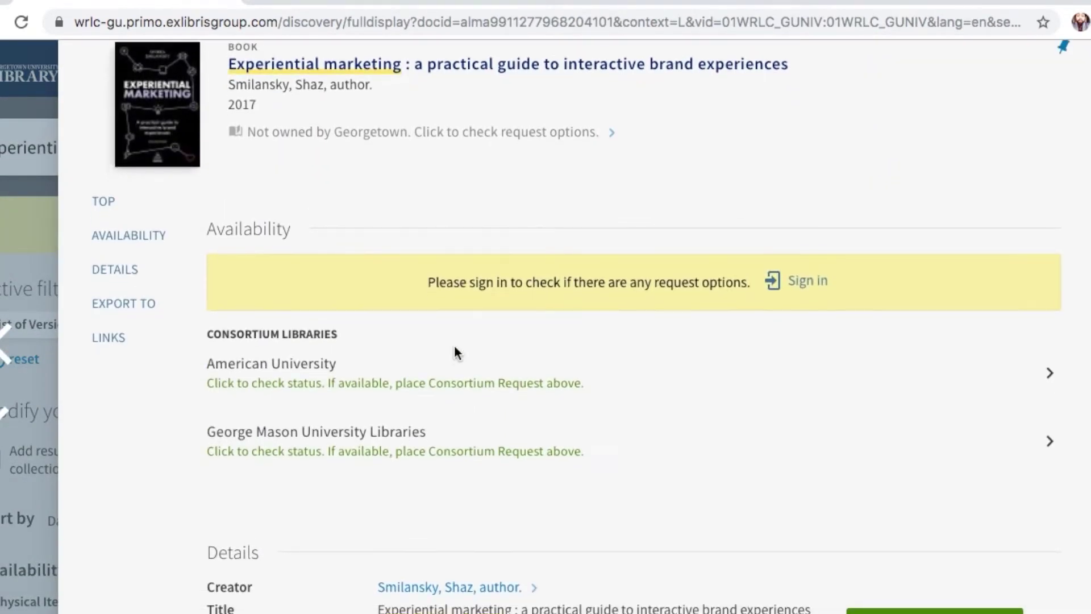
scroll(454, 349, "down", 10)
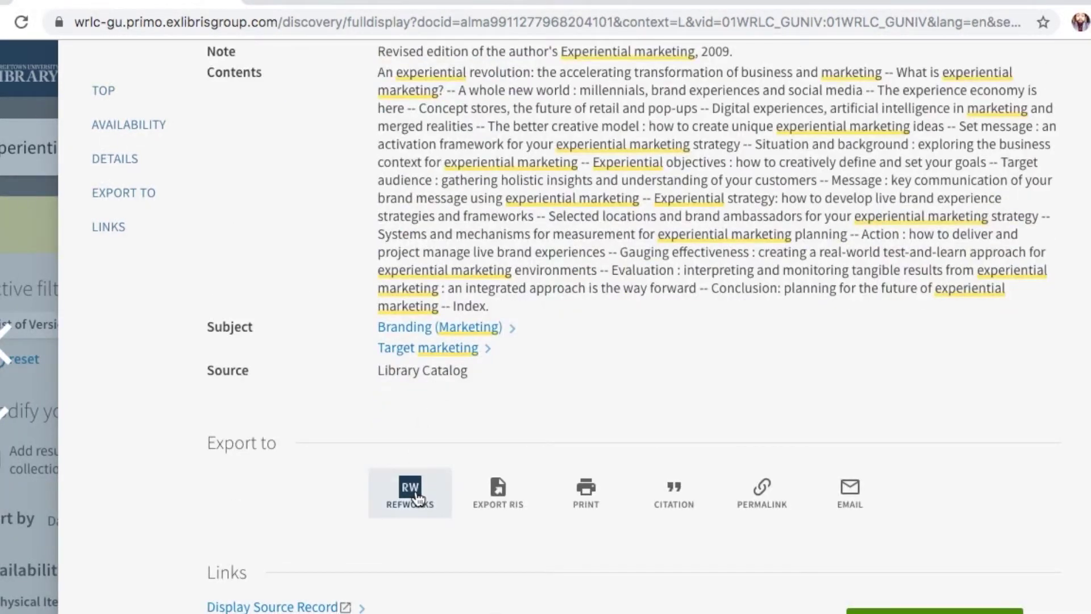
left_click(416, 498)
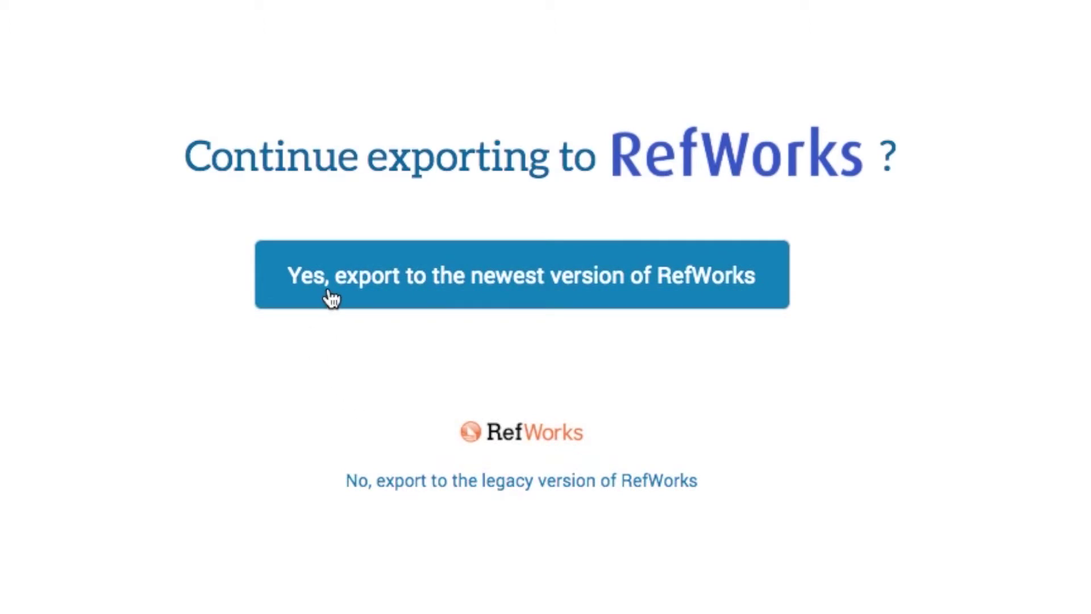
Export the book to the newest version of RefWorks and acknowledge the completed import.
left_click(494, 284)
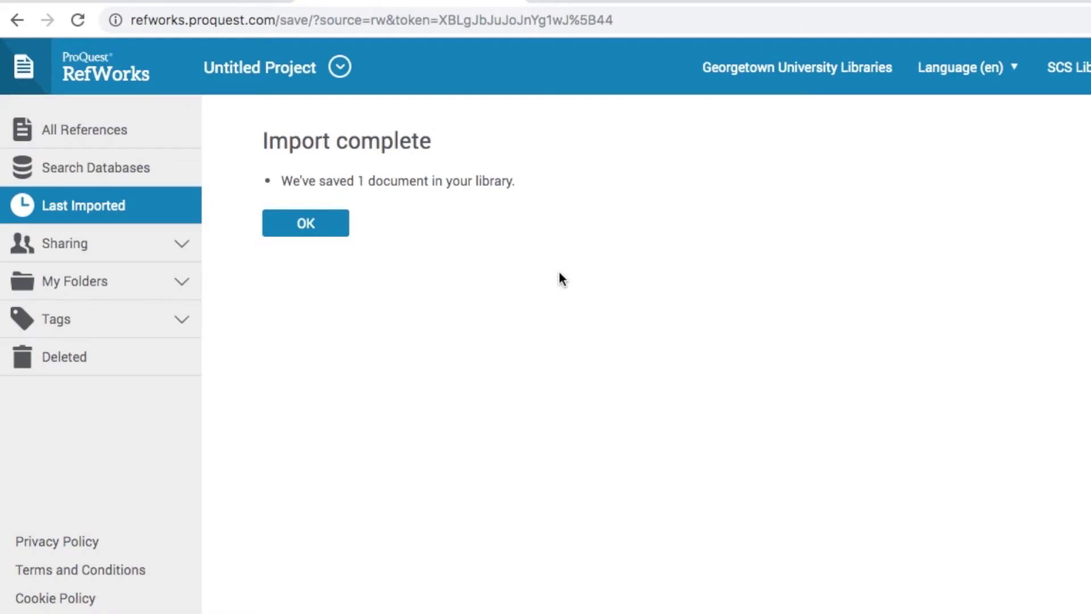
left_click(324, 233)
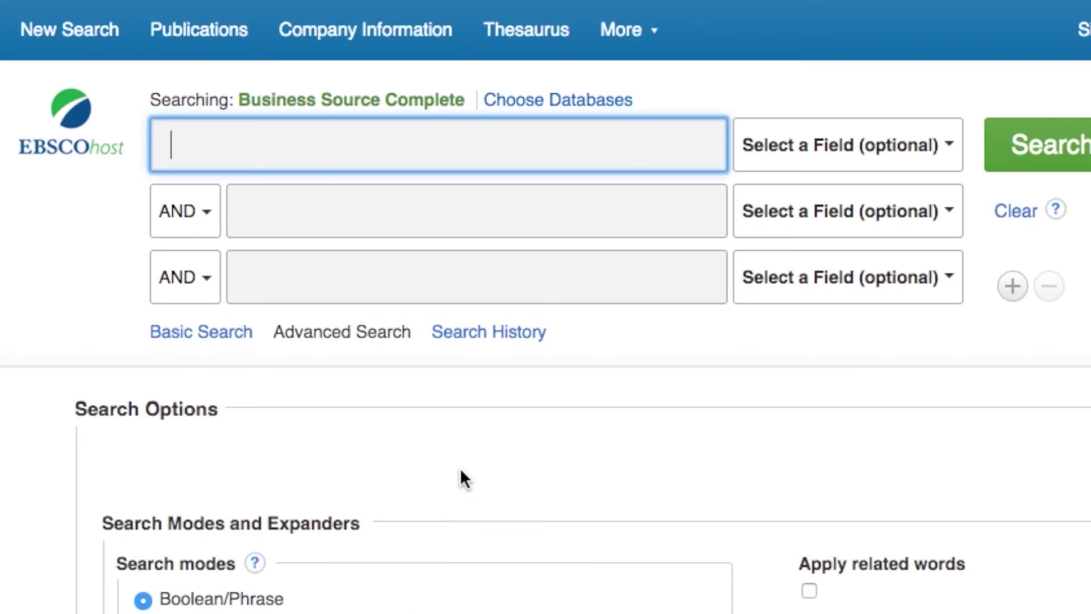
Search EBSCOhost for 'experiential marketing'.
type("experiential marketi")
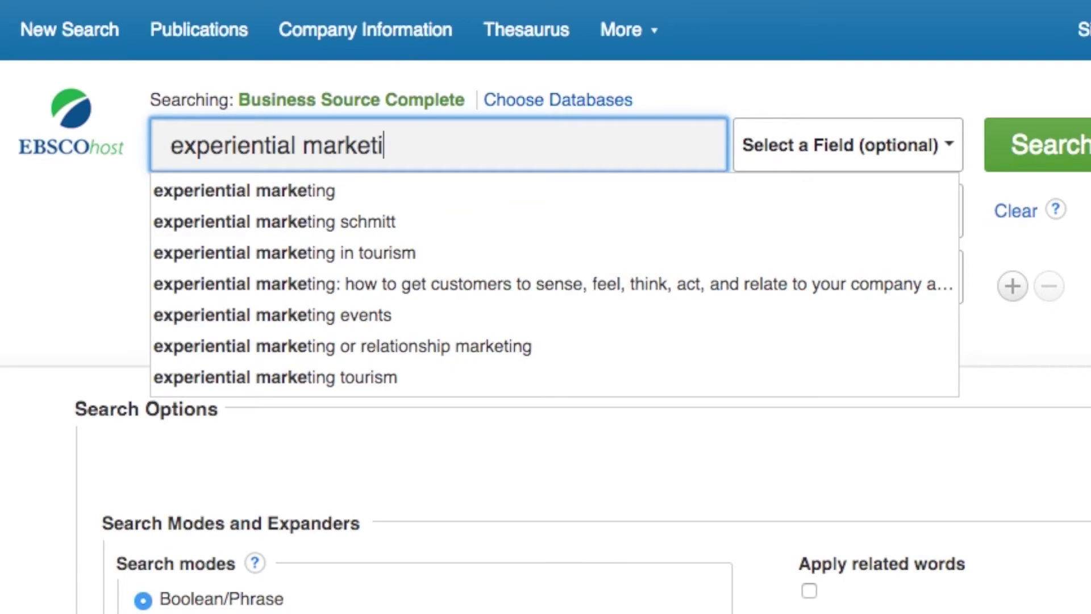
type("ng")
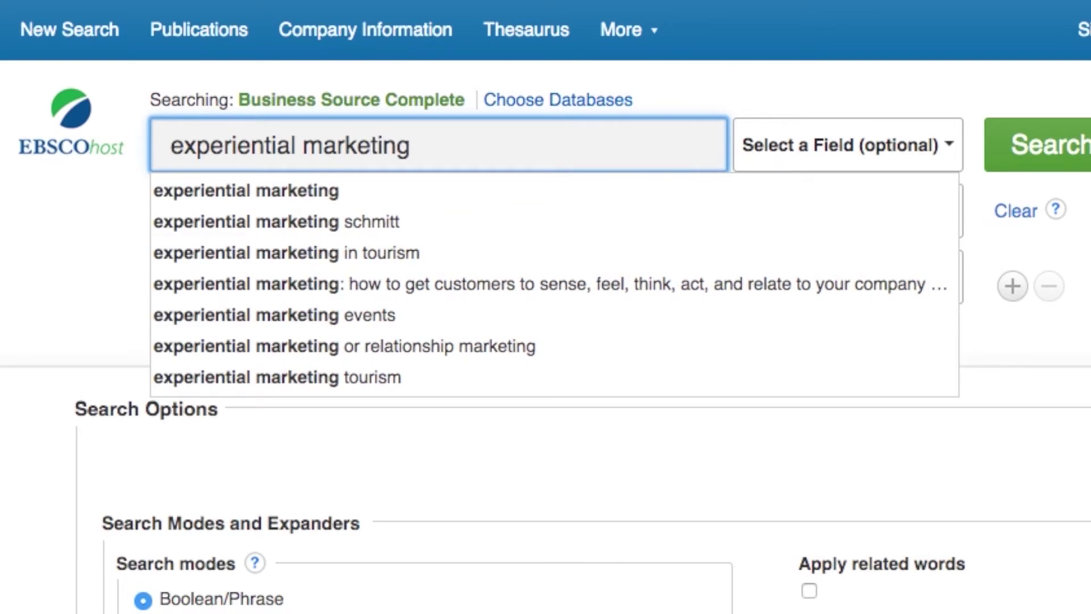
key("Return")
scroll(887, 272, "down", 1)
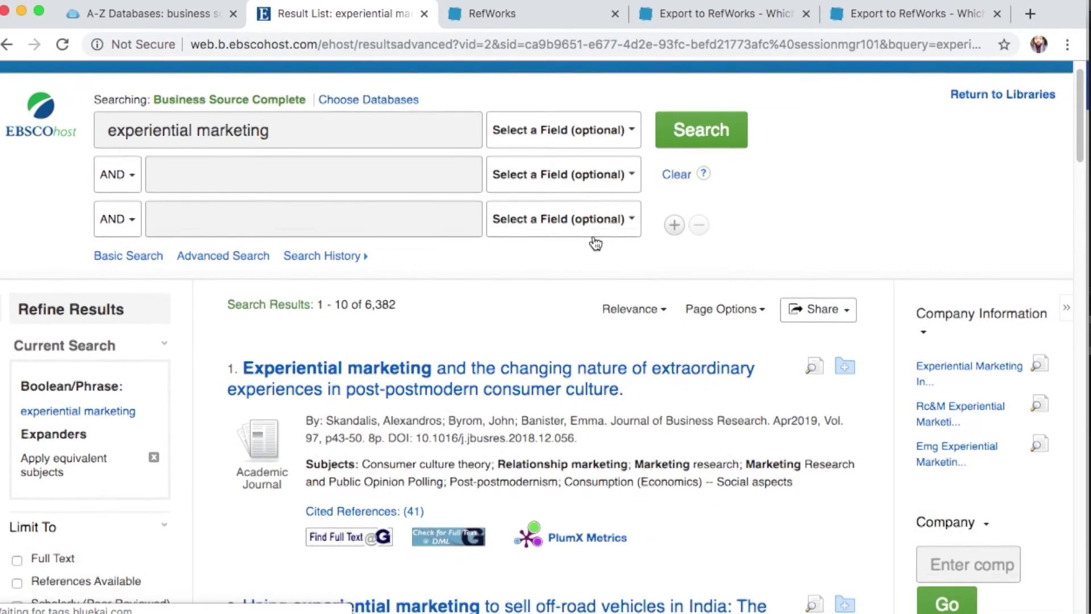
scroll(595, 243, "down", 3)
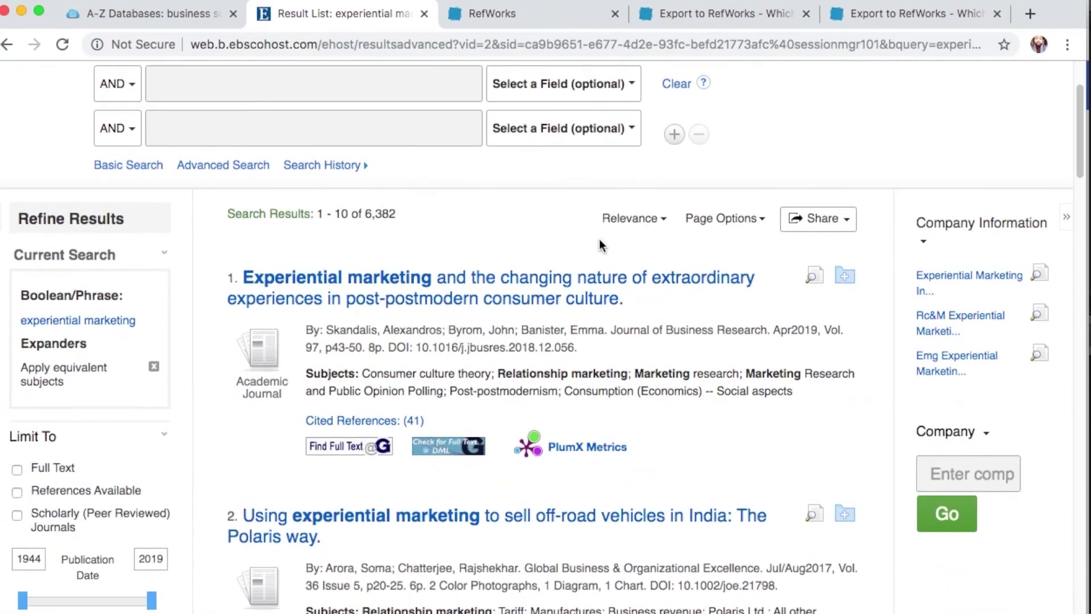
Add the first three result articles to the EBSCOhost folder.
left_click(844, 275)
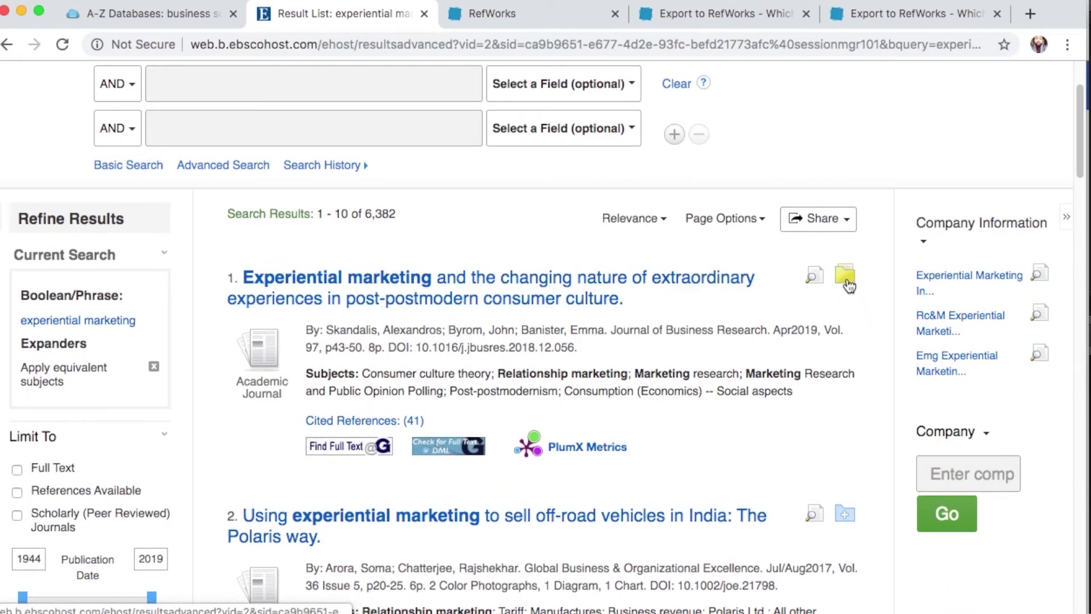
scroll(834, 312, "down", 5)
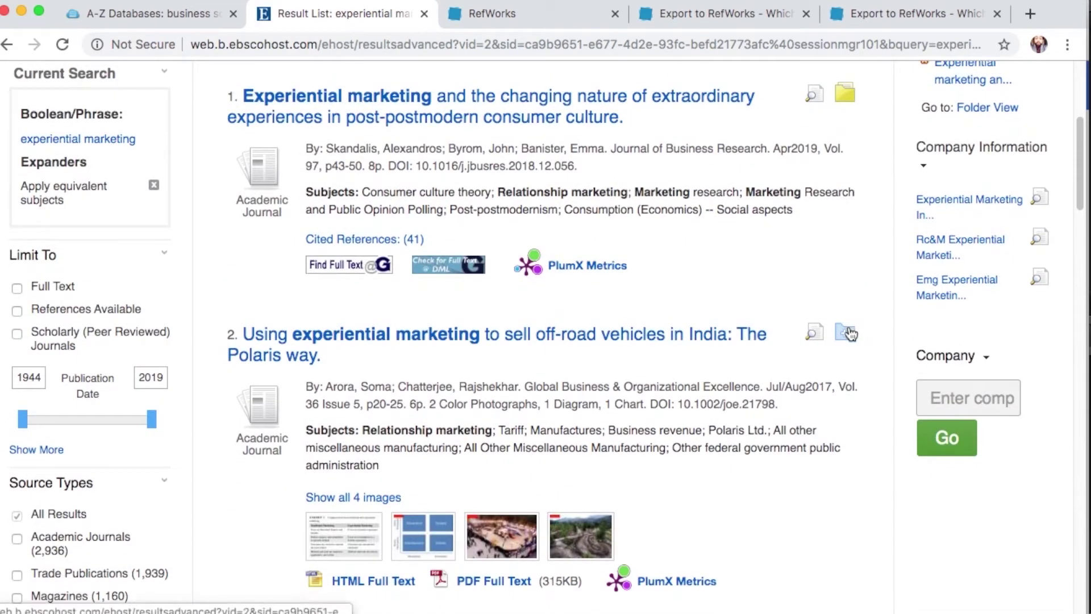
left_click(833, 328)
scroll(832, 325, "down", 4)
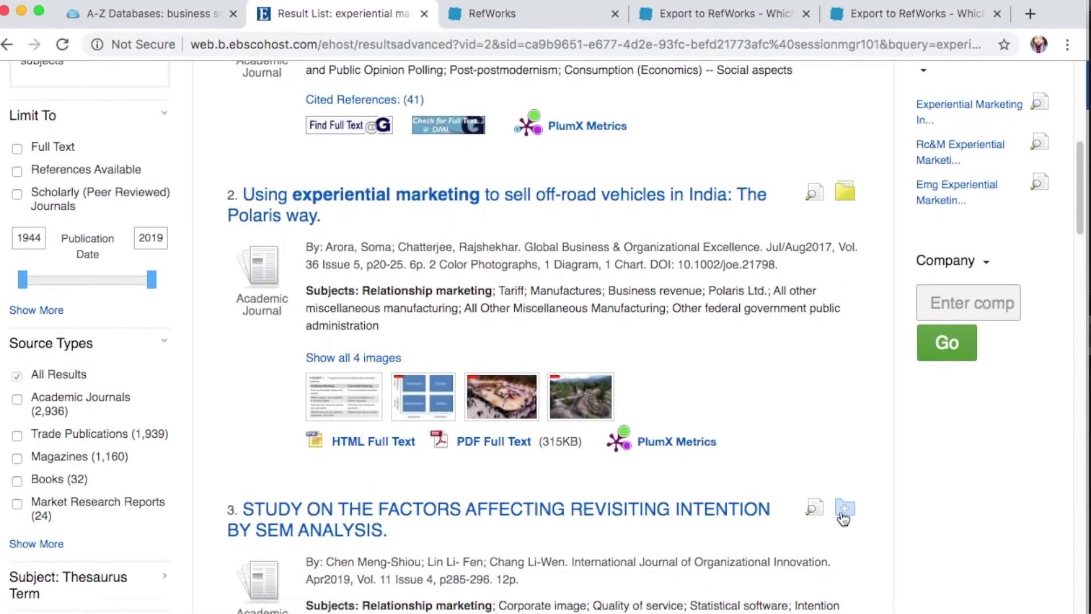
left_click(845, 520)
scroll(721, 355, "up", 12)
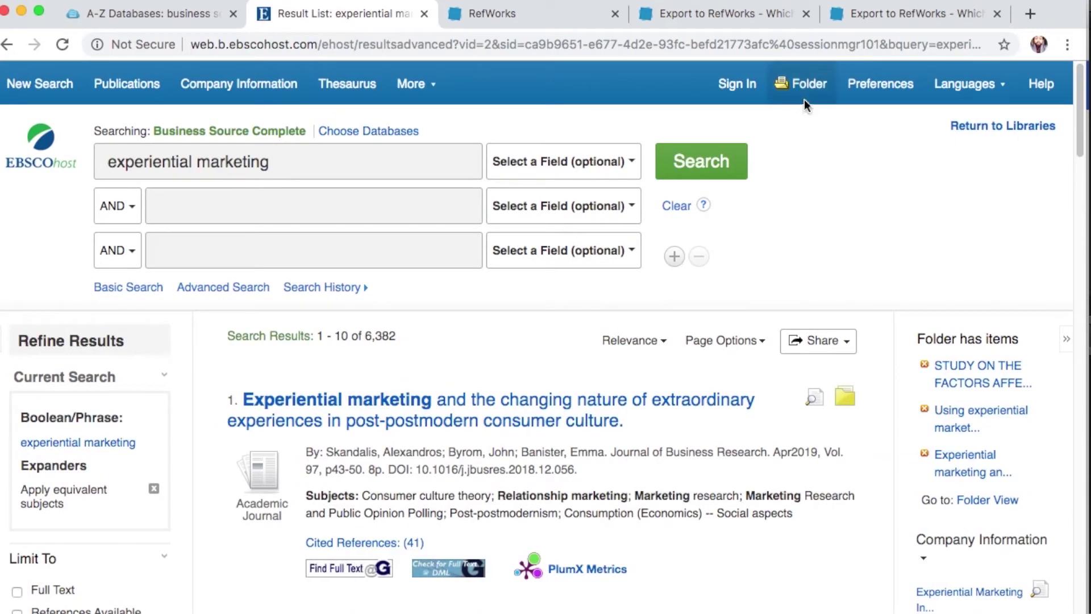
Select all three folder articles and save them via Direct Export to RefWorks.
left_click(803, 99)
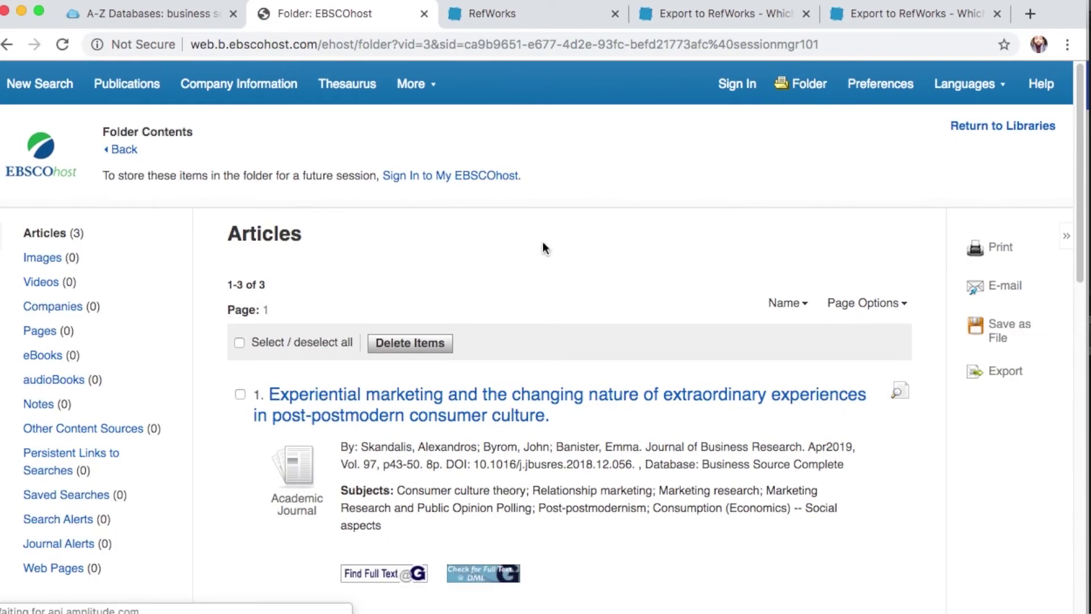
scroll(543, 243, "down", 3)
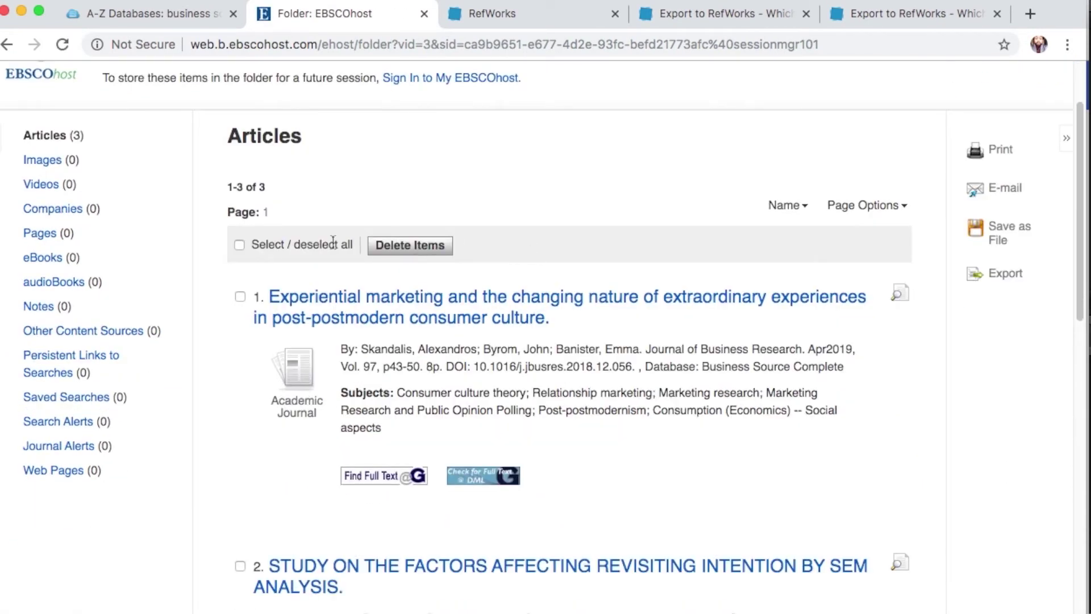
left_click(239, 244)
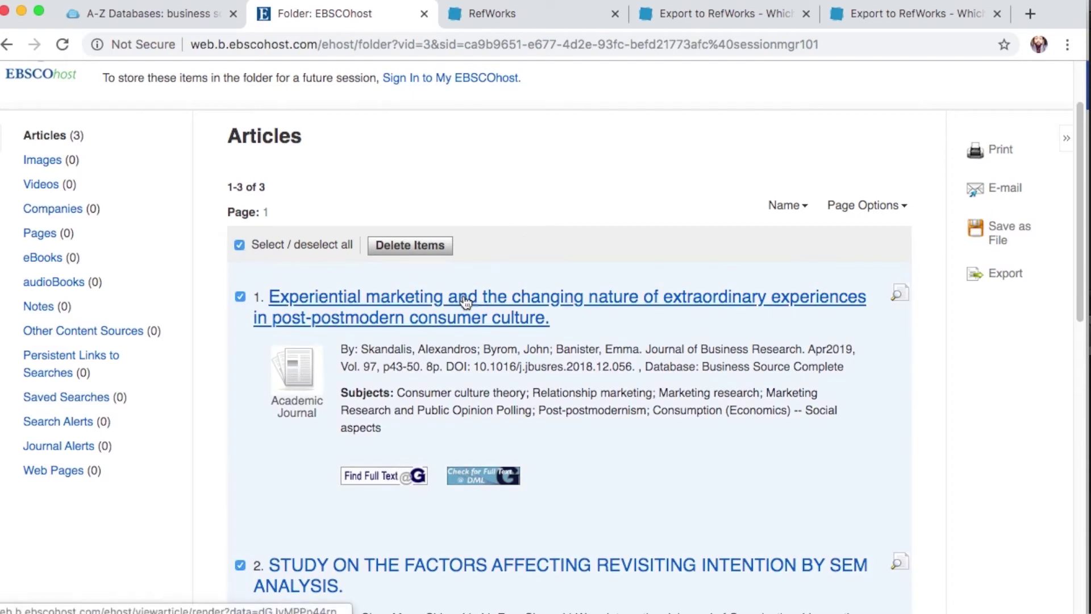
left_click(1005, 275)
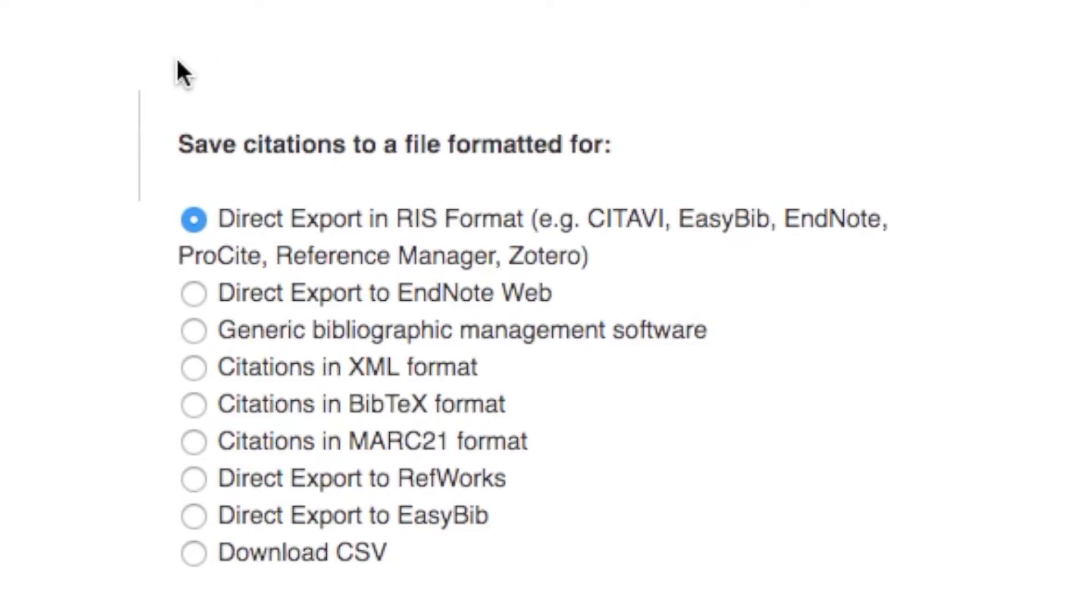
scroll(178, 61, "down", 1)
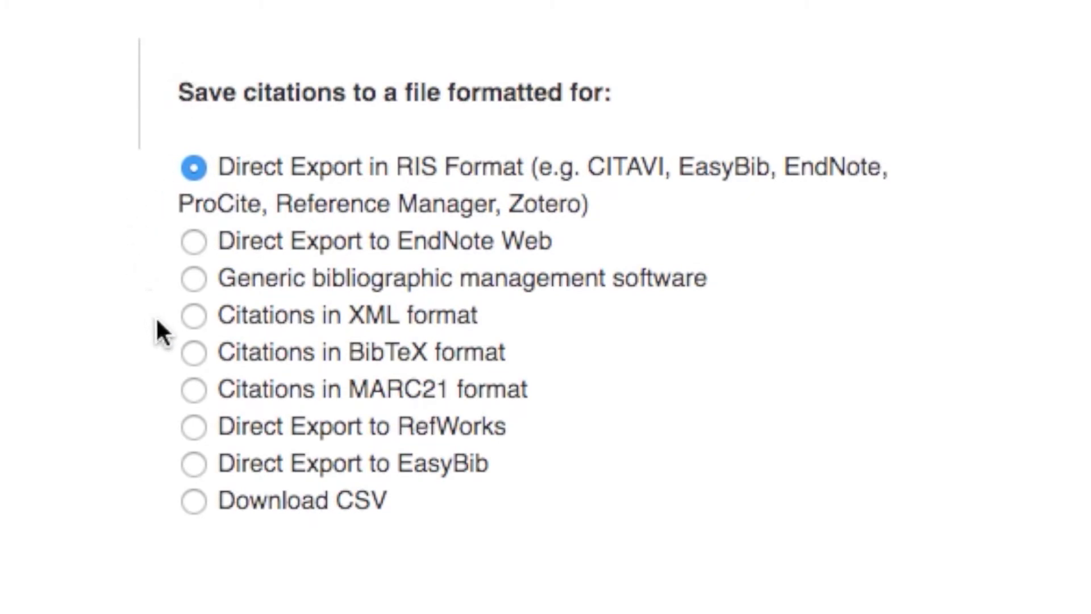
left_click(193, 425)
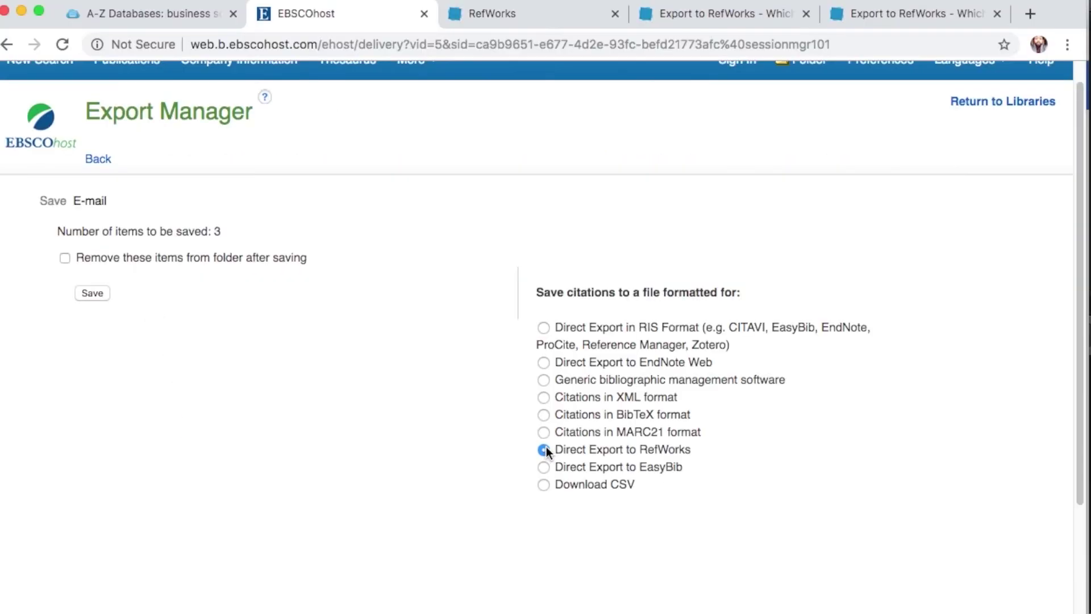
left_click(92, 293)
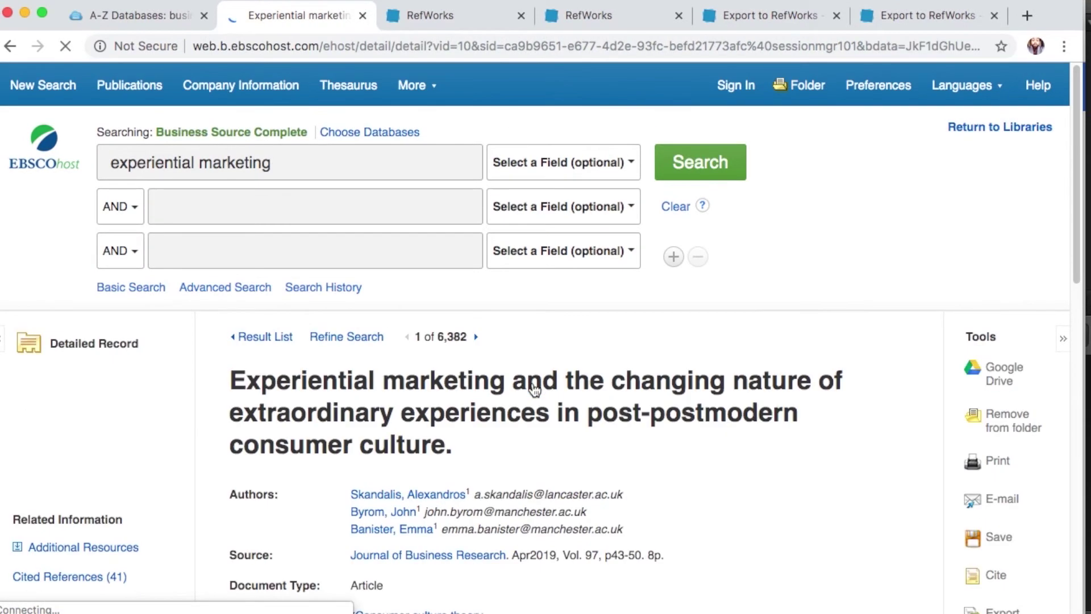
From the article's detailed record, save it alone via Direct Export to RefWorks.
scroll(820, 328, "down", 3)
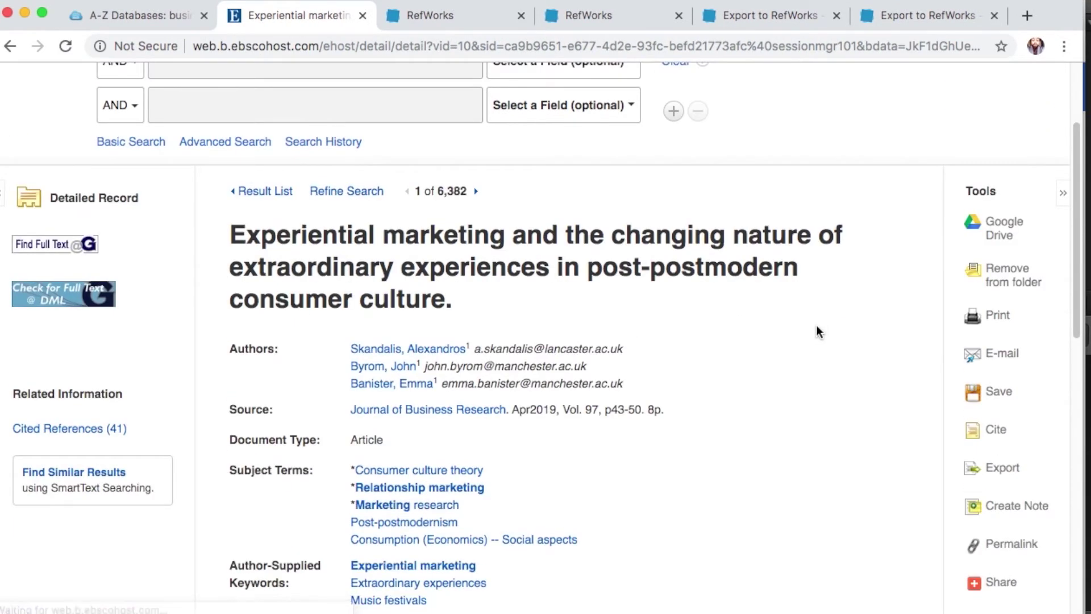
left_click(1001, 468)
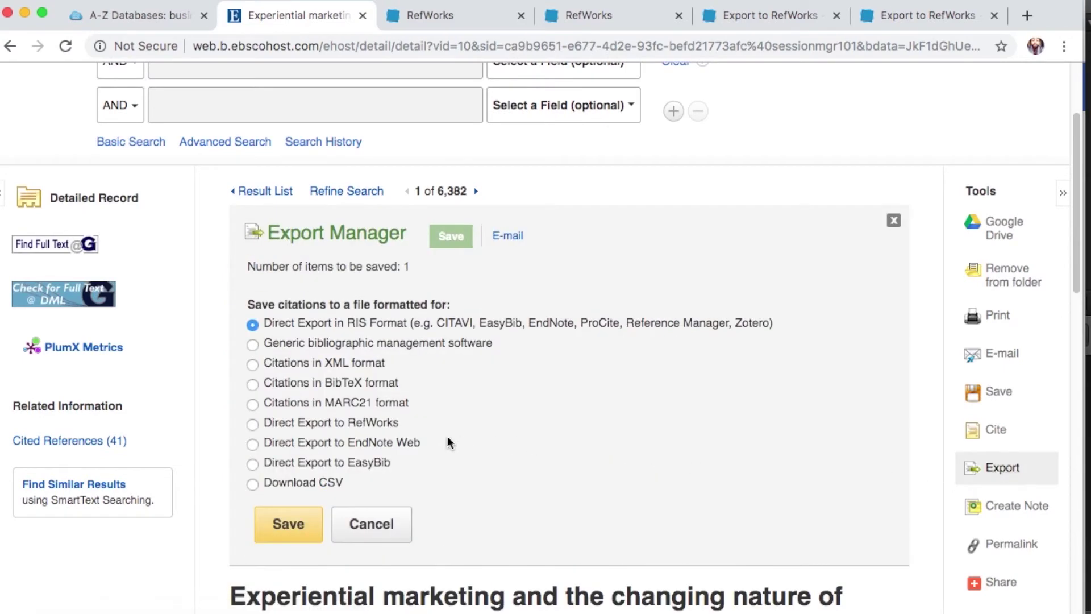
left_click(271, 423)
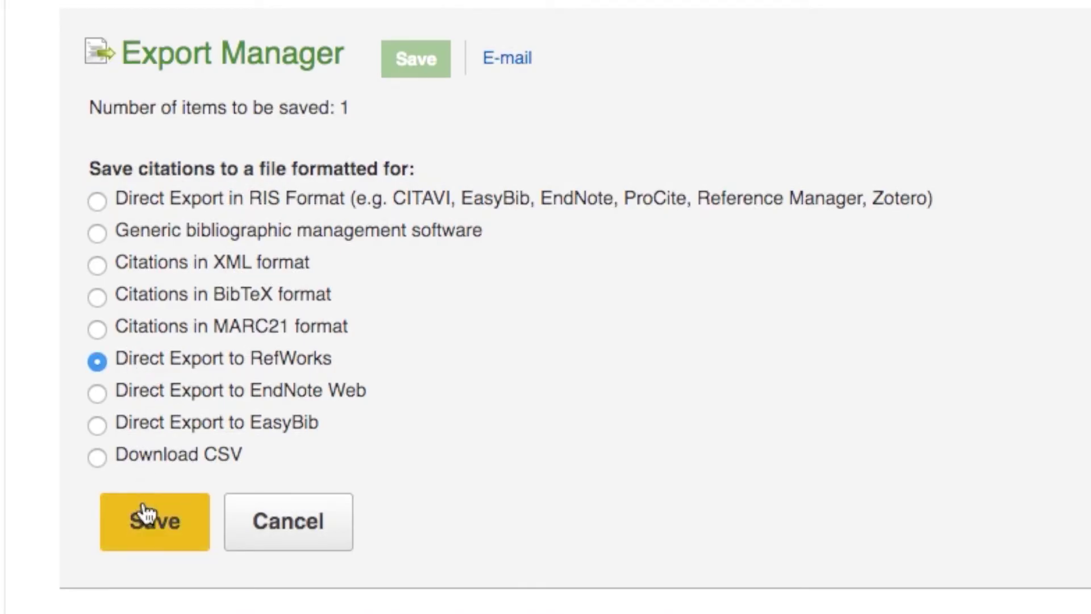
left_click(147, 514)
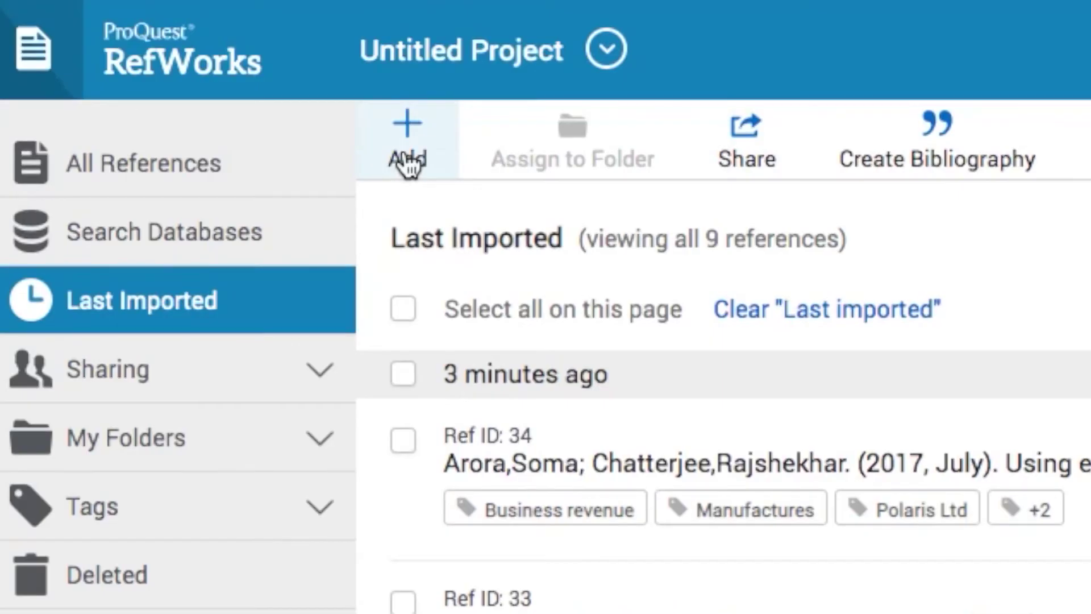
left_click(419, 161)
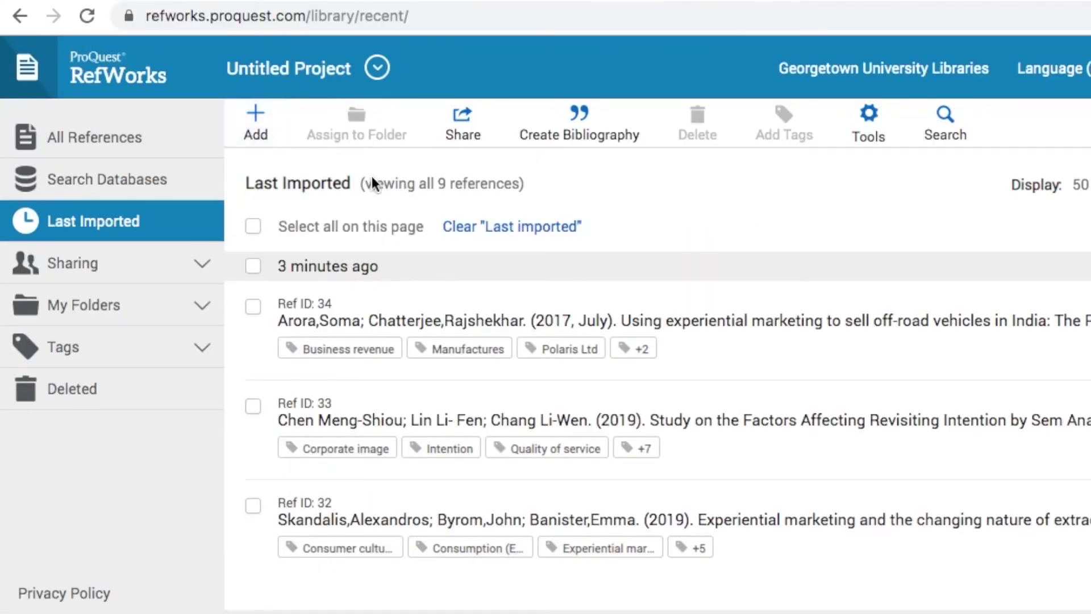
left_click(262, 134)
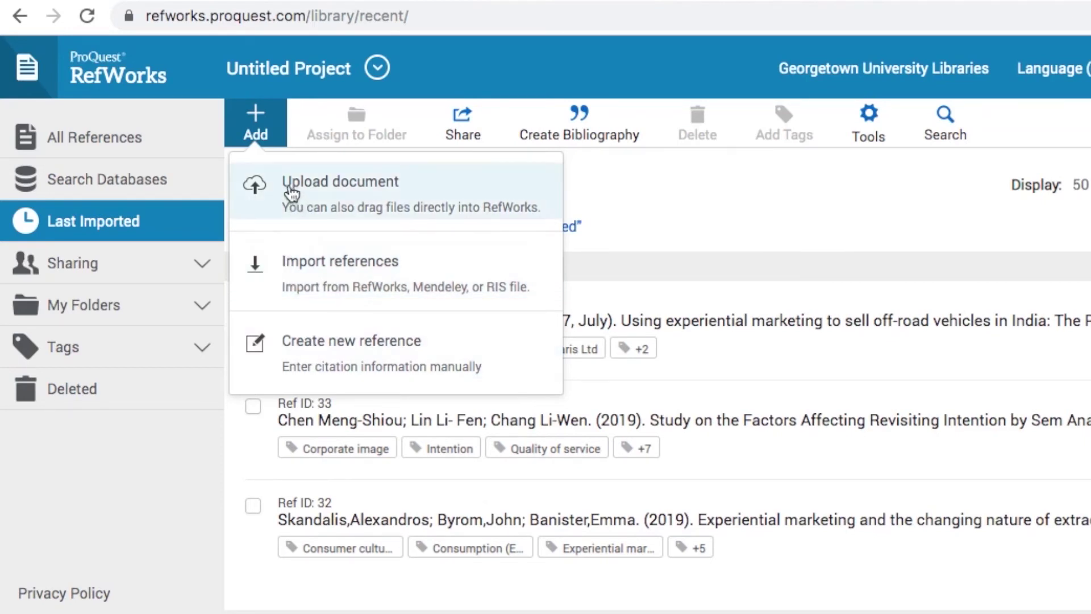
left_click(724, 179)
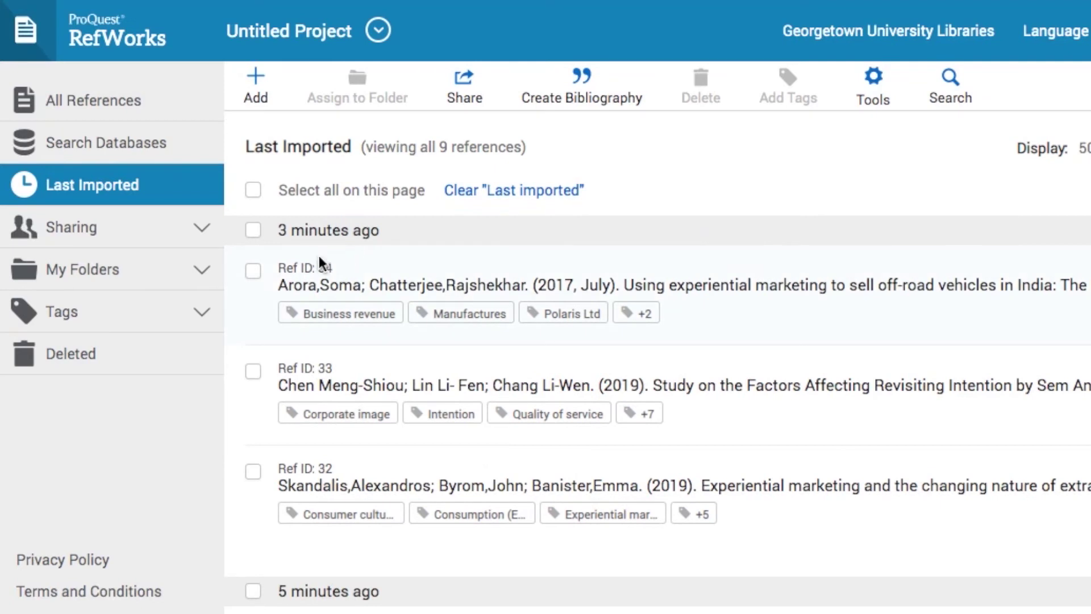
Select Ref IDs 34 and 33, then build an APA 7th bibliography of all Last Imported references.
left_click(253, 271)
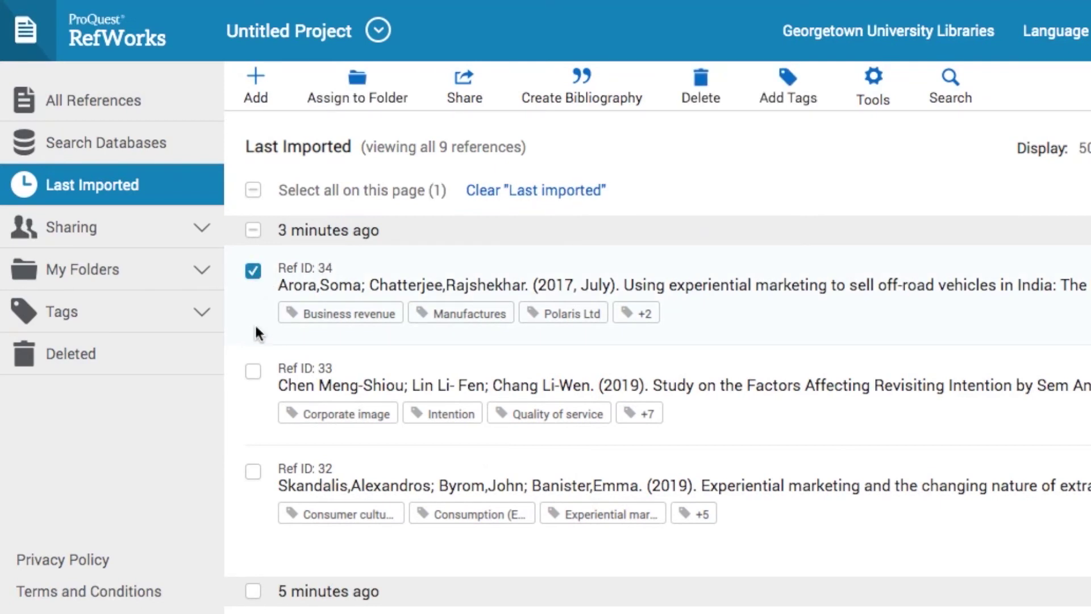
left_click(253, 372)
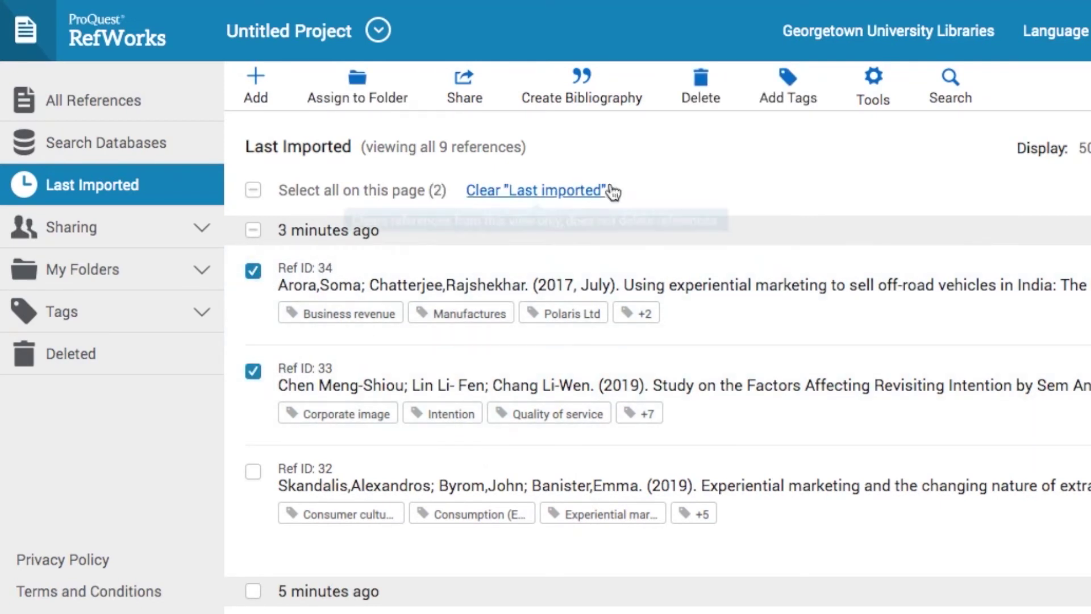
left_click(593, 89)
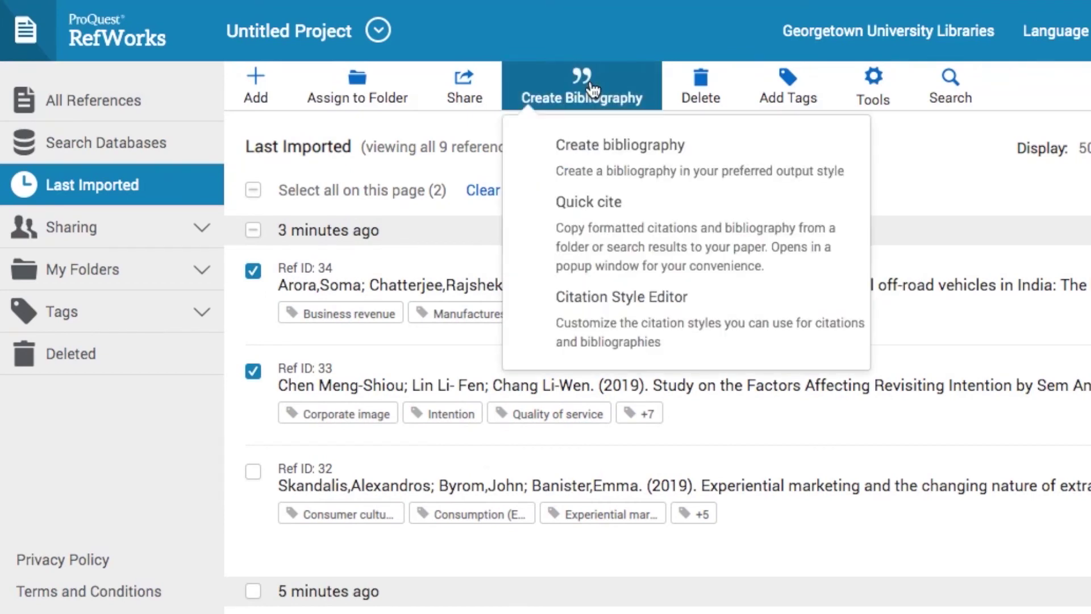
left_click(607, 161)
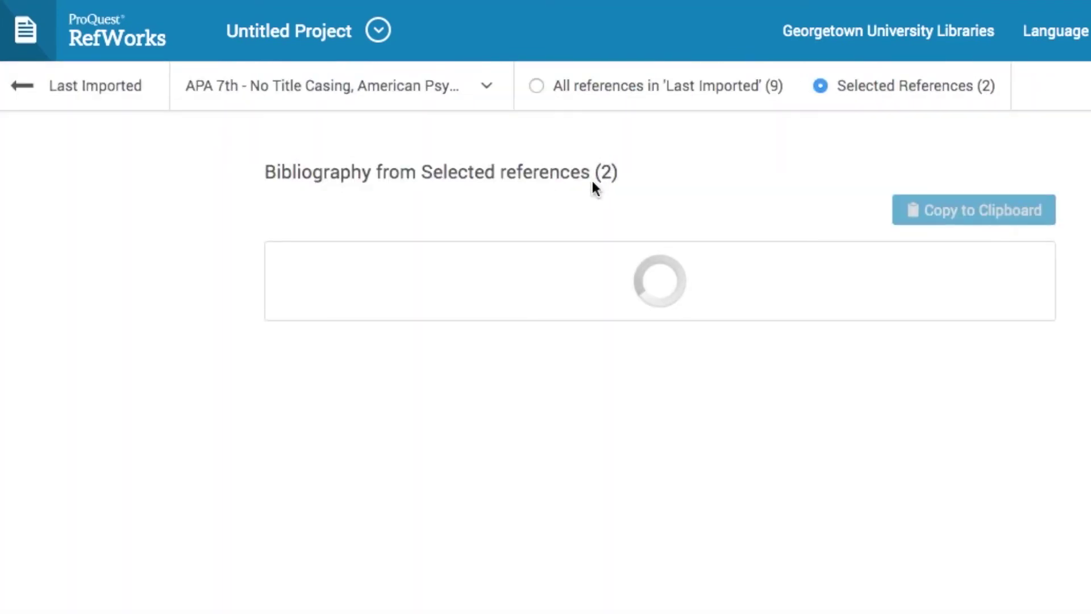
left_click(443, 105)
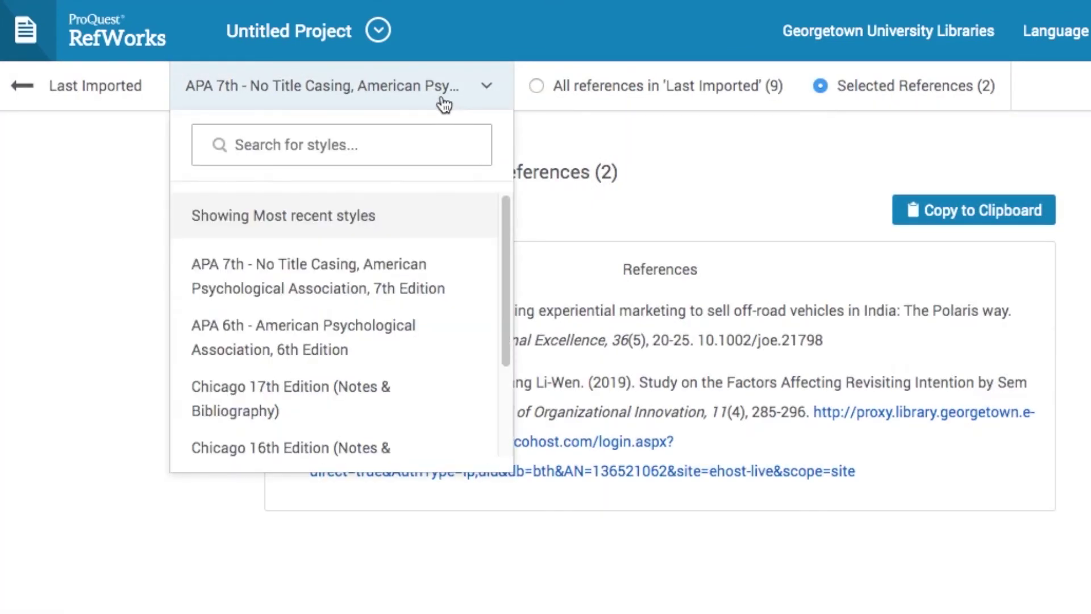
left_click(425, 152)
left_click(601, 121)
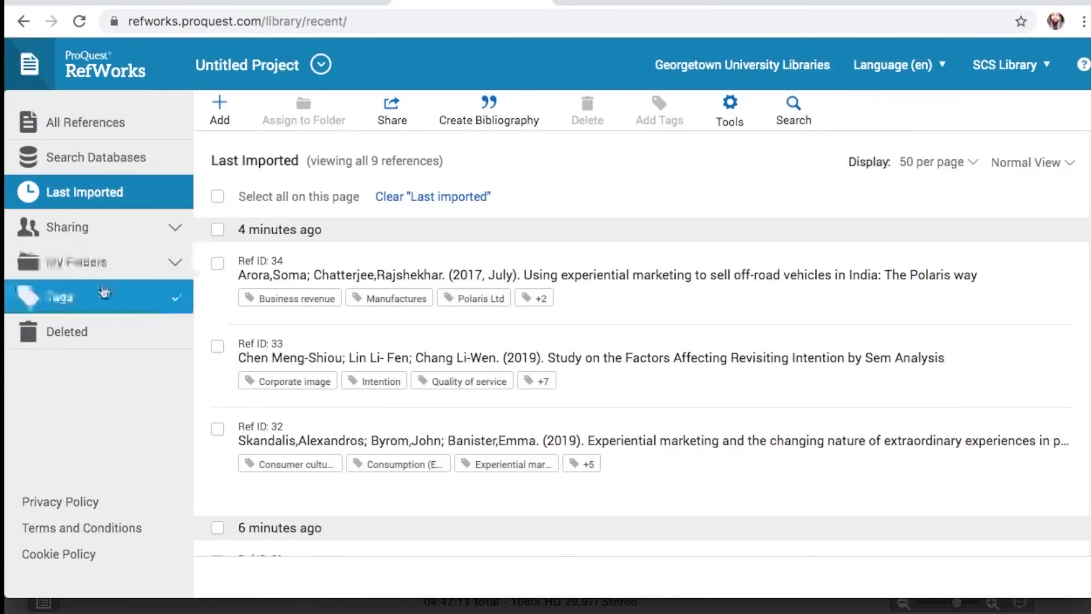
Add a folder named 'experiential marketing' under My Folders.
left_click(101, 274)
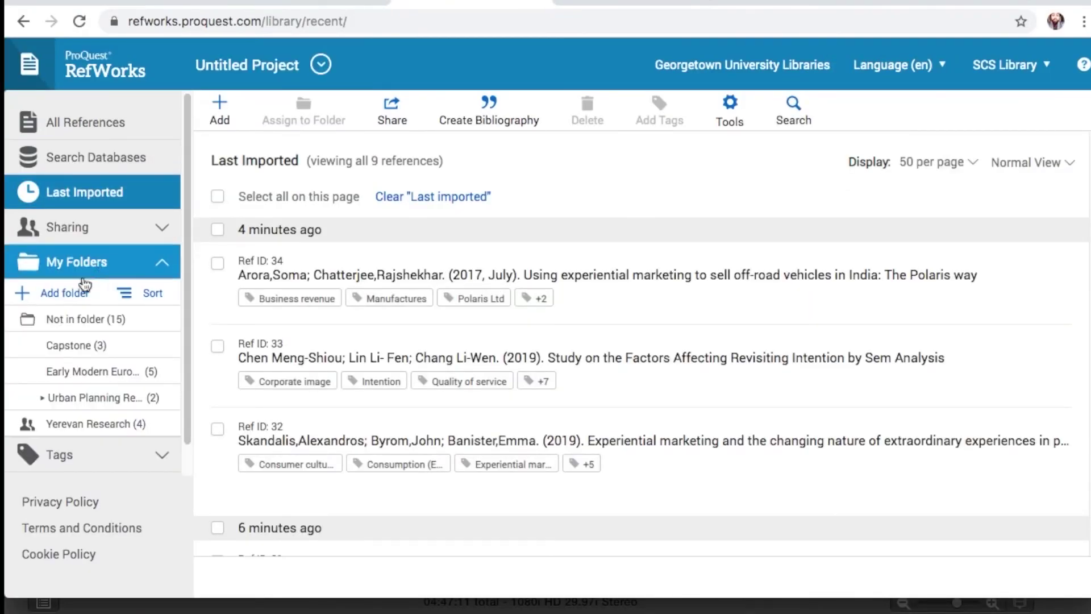
left_click(55, 294)
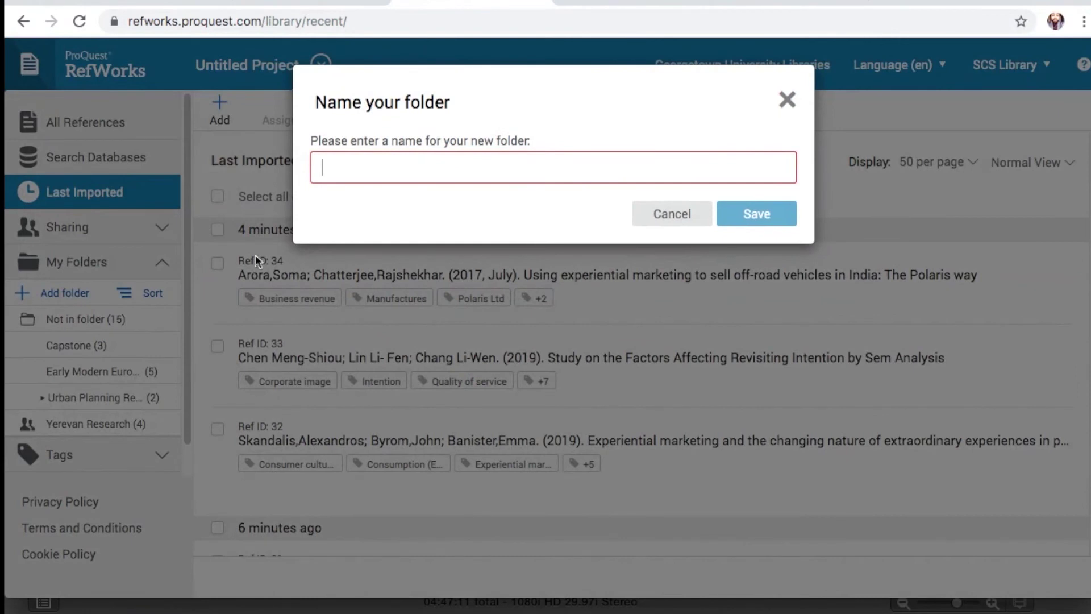
type("experiential ")
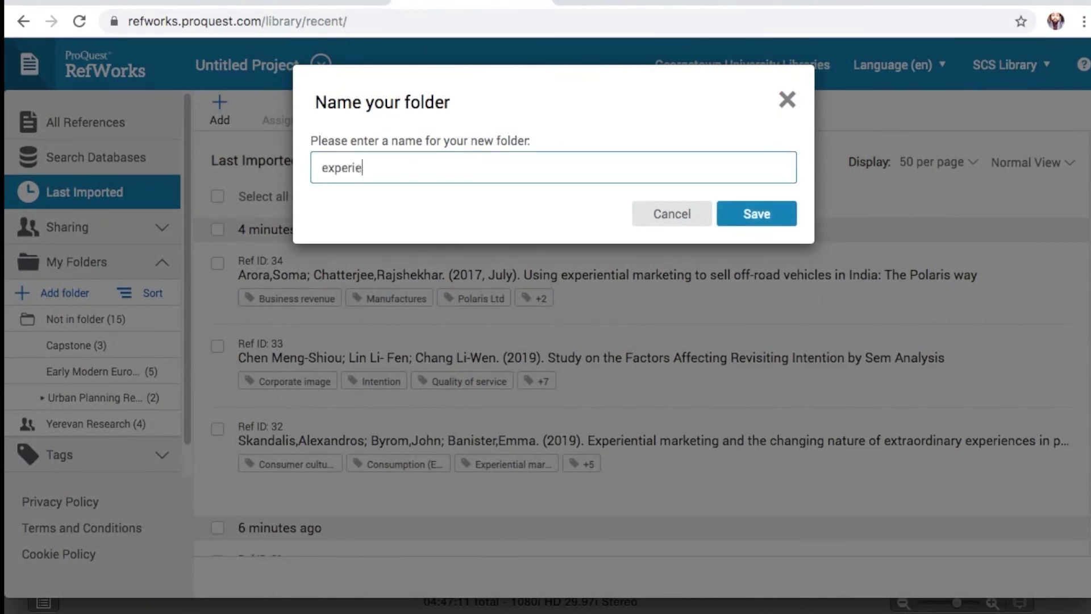
type("marketing")
key("Return")
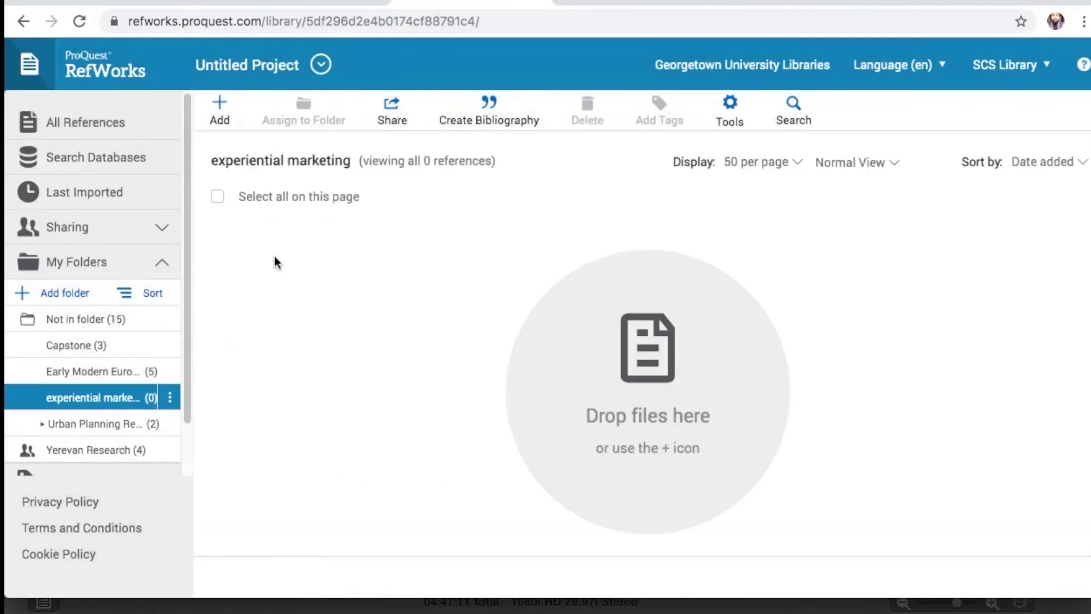